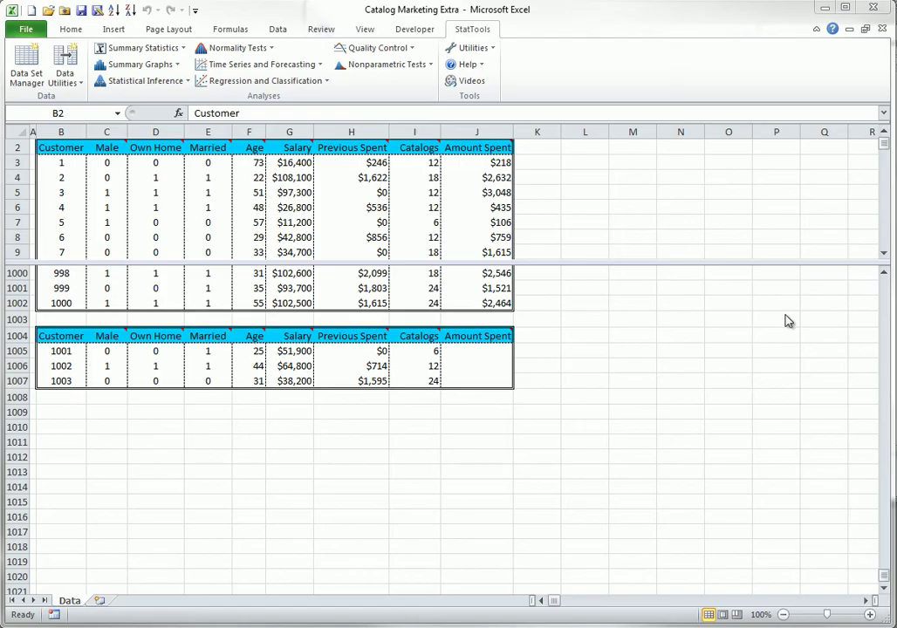
Step: Look over the Regression and Classification list and data set definitions without changing anything
click(327, 82)
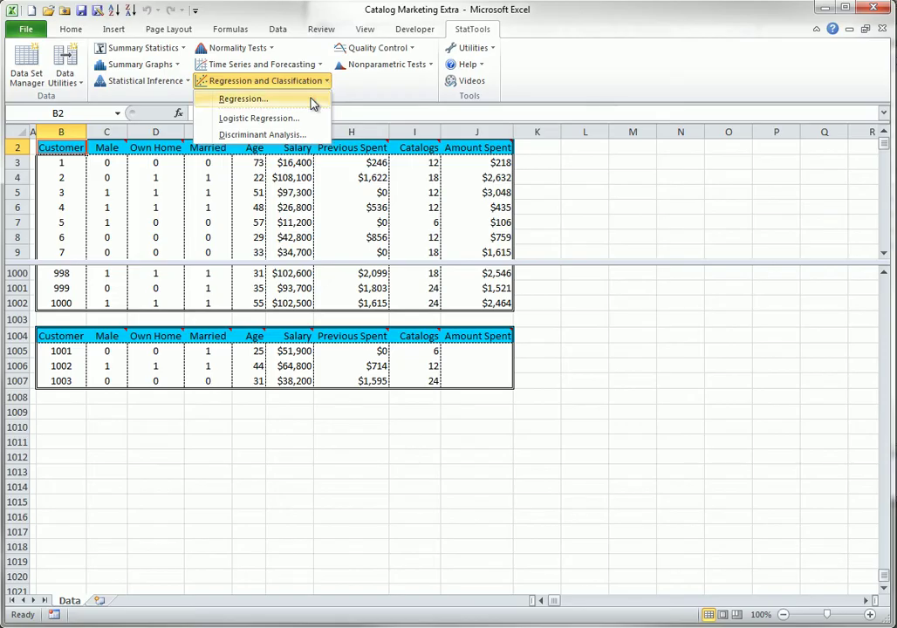
click(686, 206)
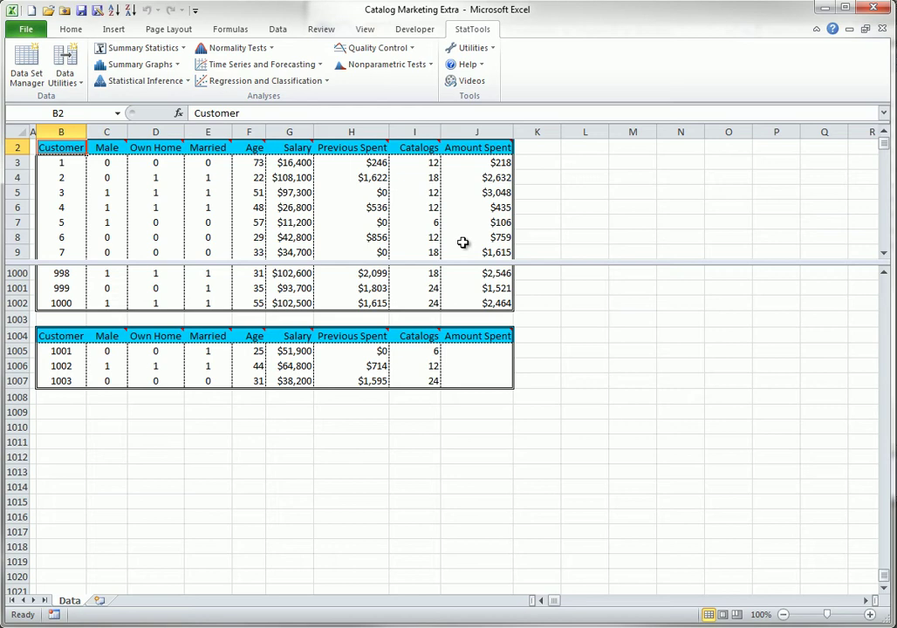
mouse_move(497, 150)
click(34, 70)
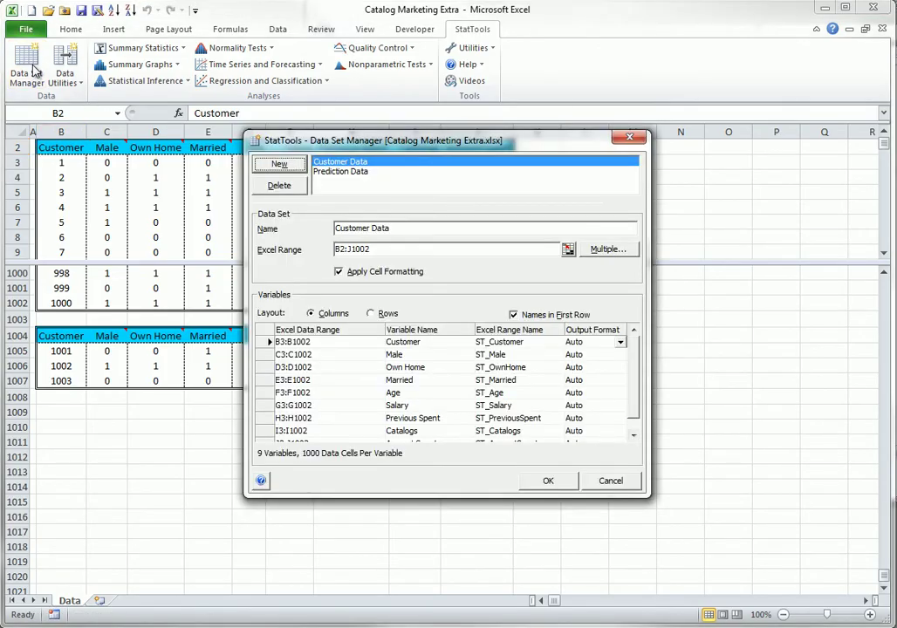
click(610, 482)
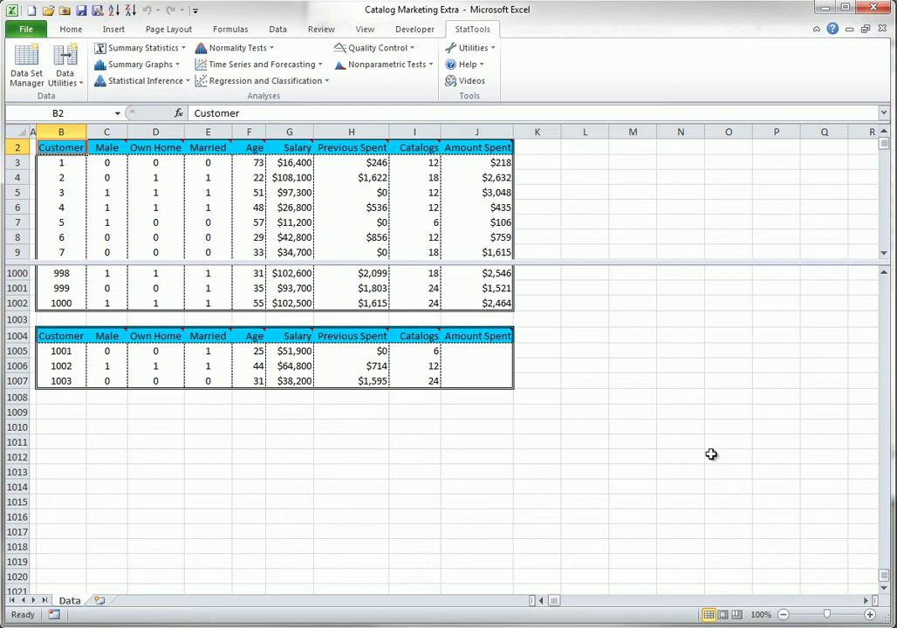
Step: Start a regression with Amount Spent dependent and Catalogs, Previous Spent, Salary, Age independent
click(330, 83)
click(264, 96)
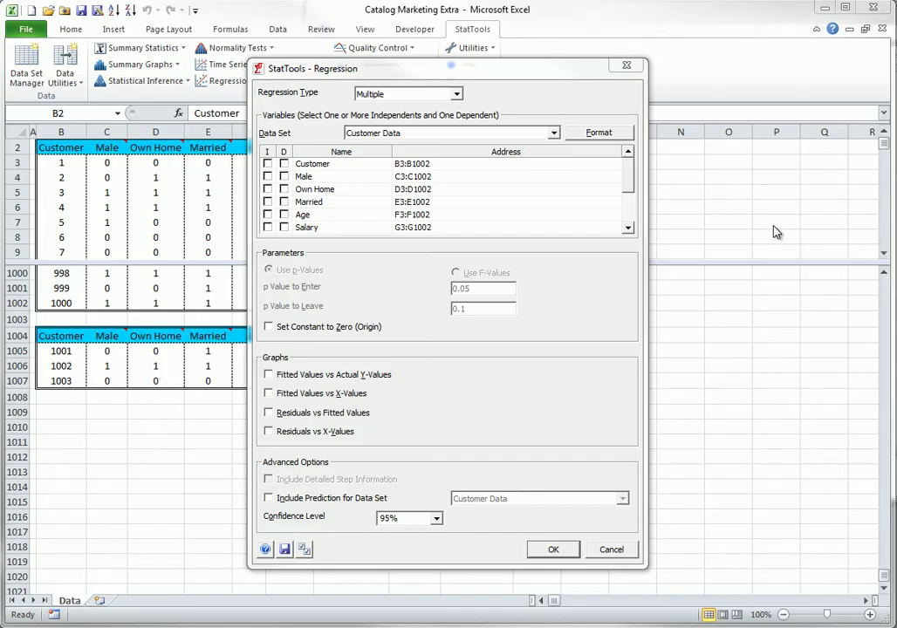
scroll(345, 214, down, 2)
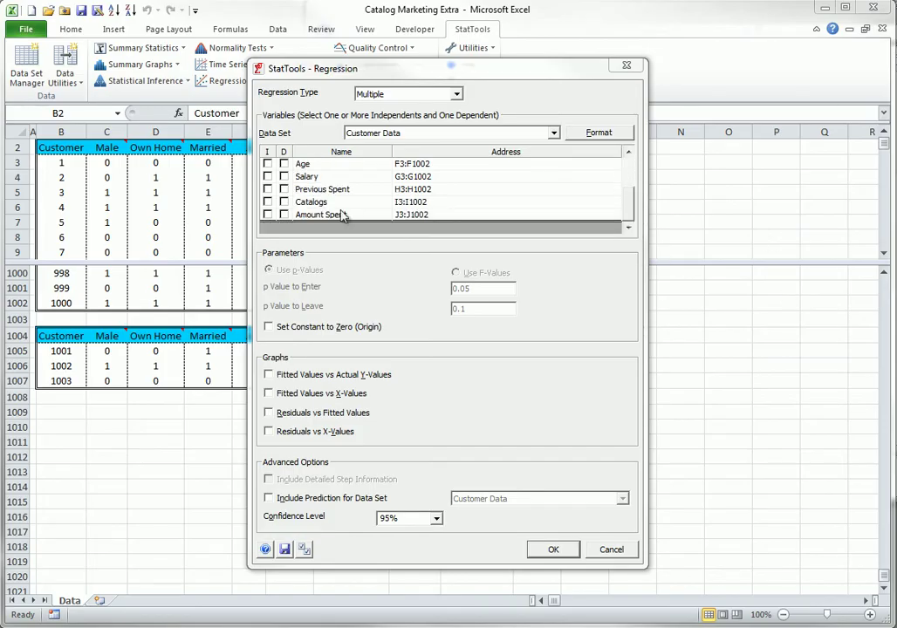
click(283, 215)
click(267, 202)
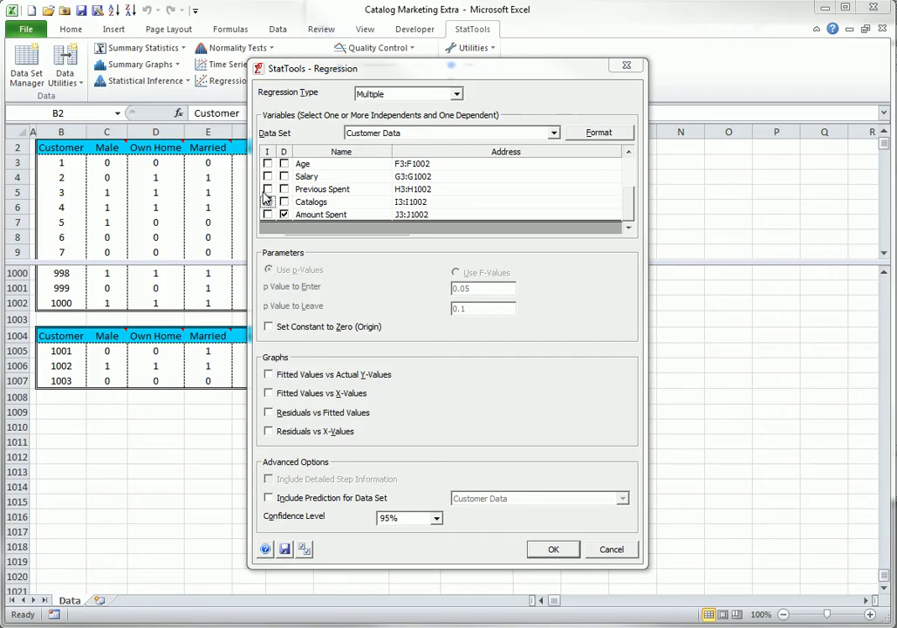
click(267, 176)
click(267, 163)
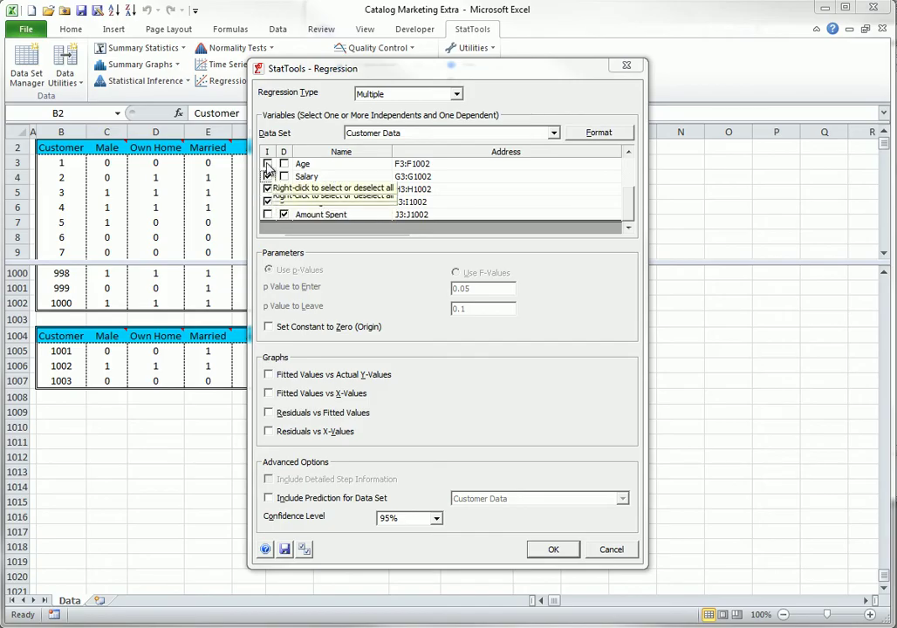
Step: Add Married, Own Home and Male as independents and request a fitted-versus-actual graph
scroll(625, 196, up, 2)
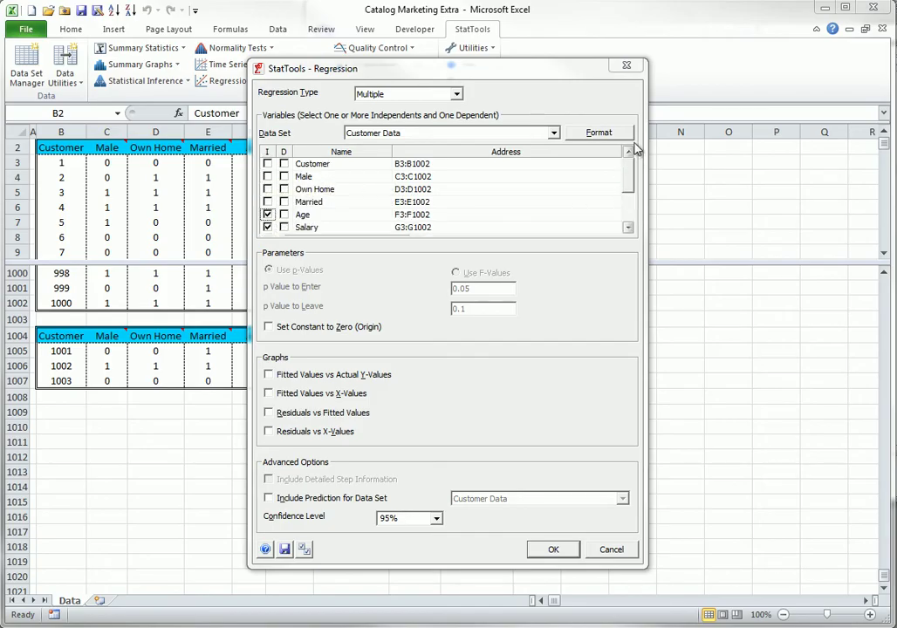
click(267, 202)
click(267, 189)
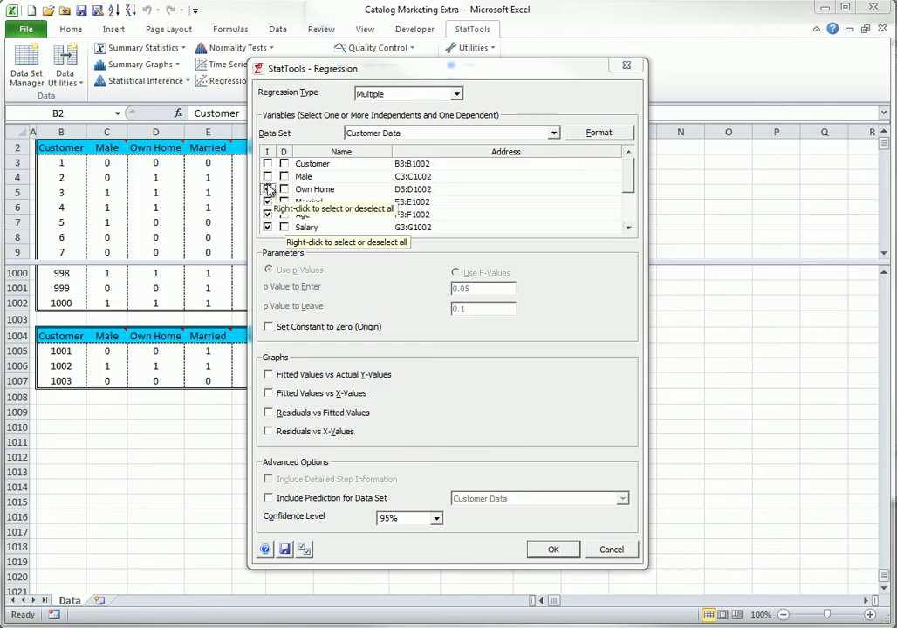
click(267, 176)
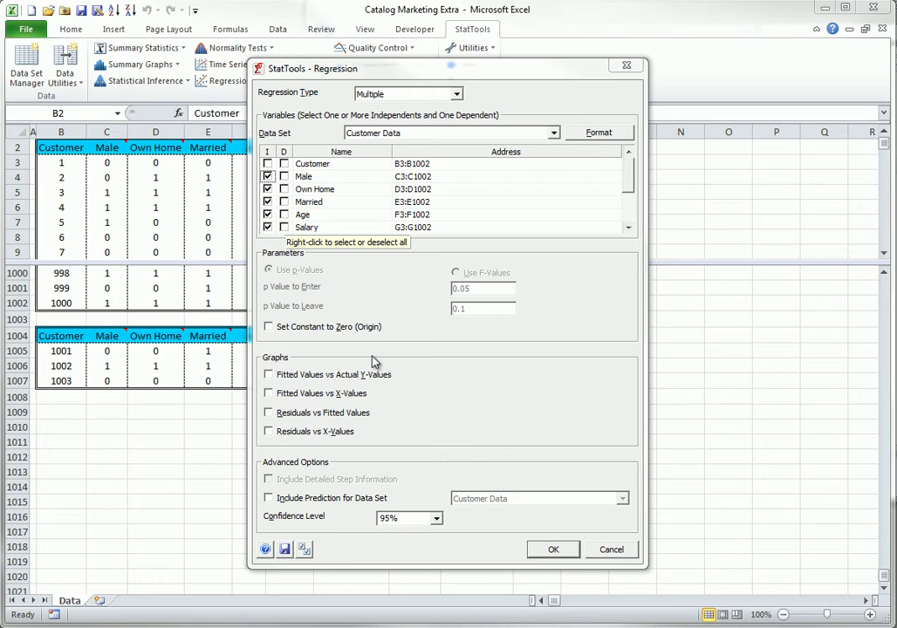
click(268, 374)
Step: Add a Residuals vs Fitted Values graph, predict for Prediction Data, and run the regression
click(268, 414)
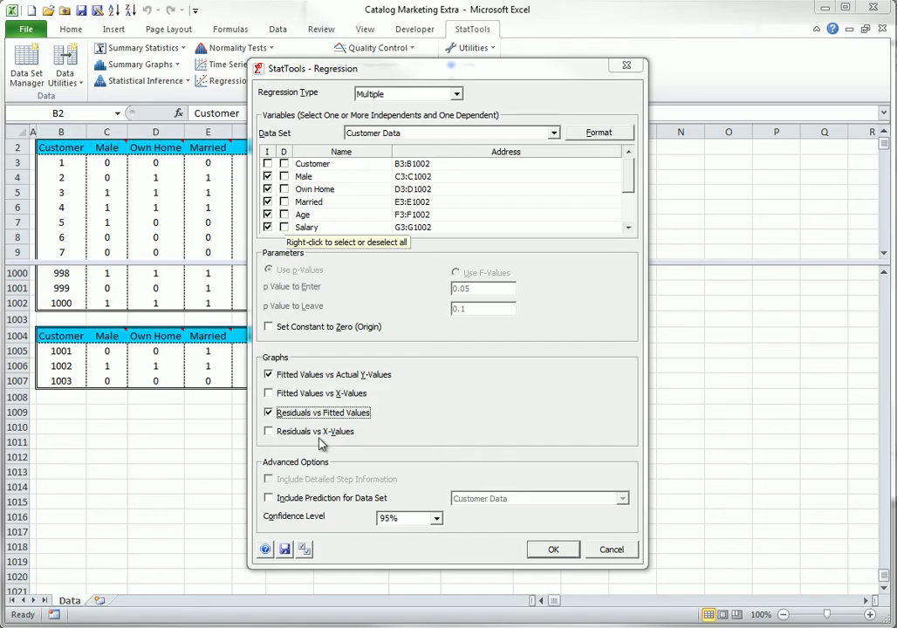
click(269, 499)
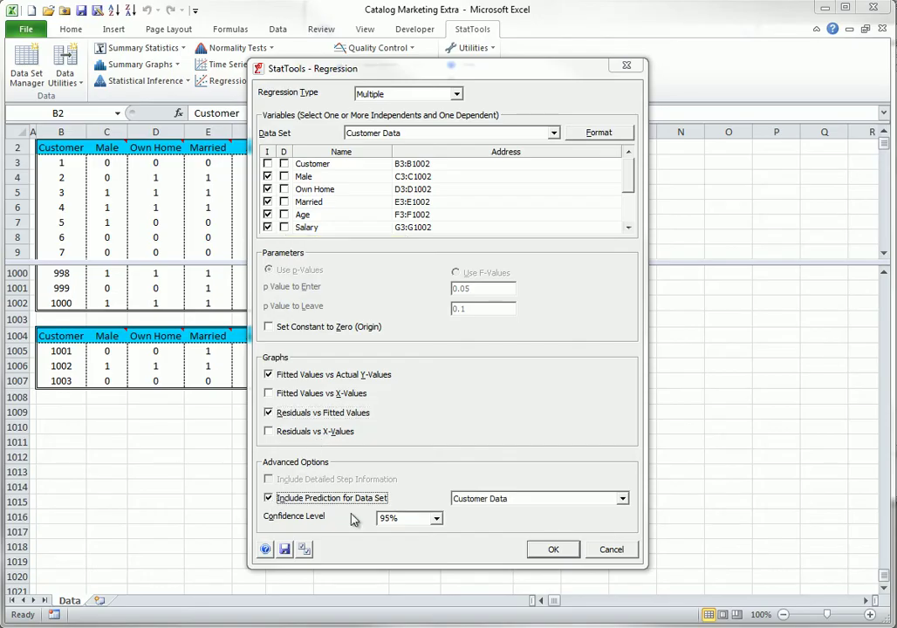
click(621, 499)
click(497, 522)
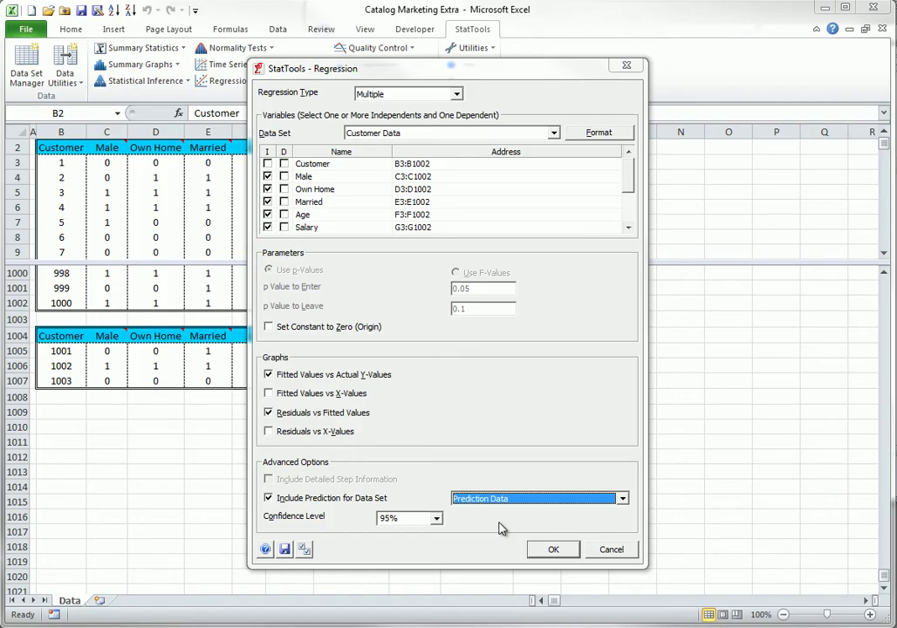
click(550, 556)
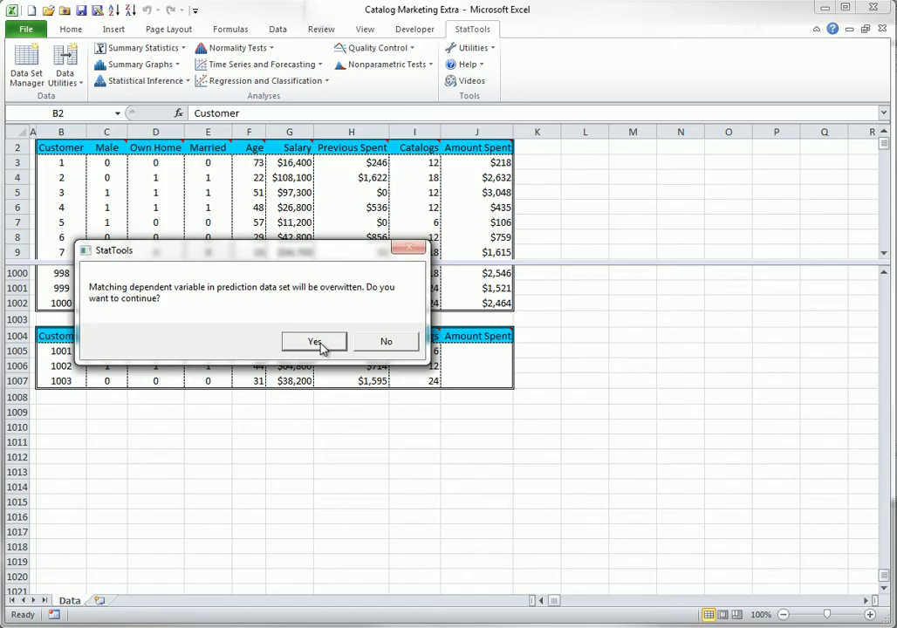
Step: Allow overwriting Amount Spent and adding lower and upper limit columns to the prediction data
click(321, 347)
click(320, 342)
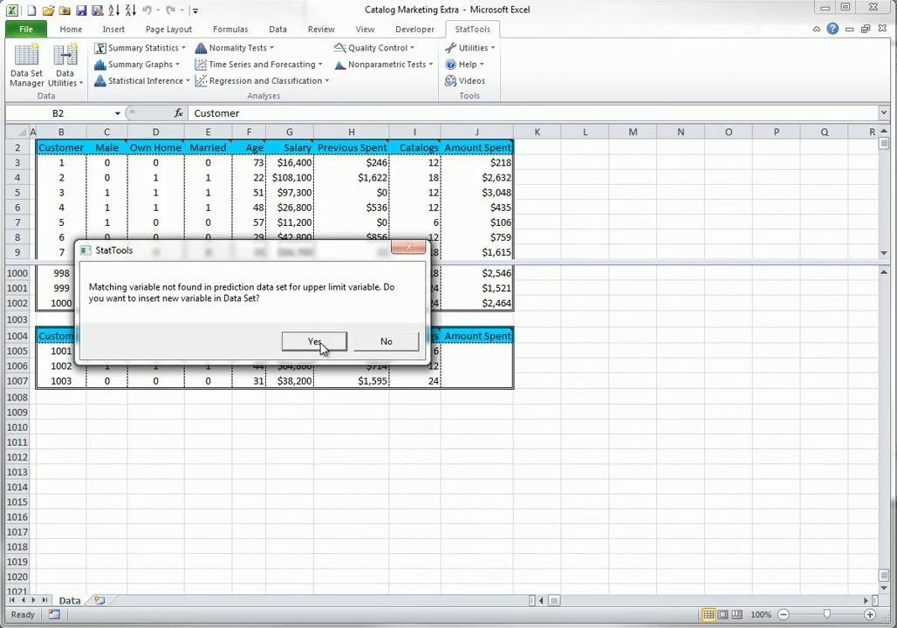
click(319, 342)
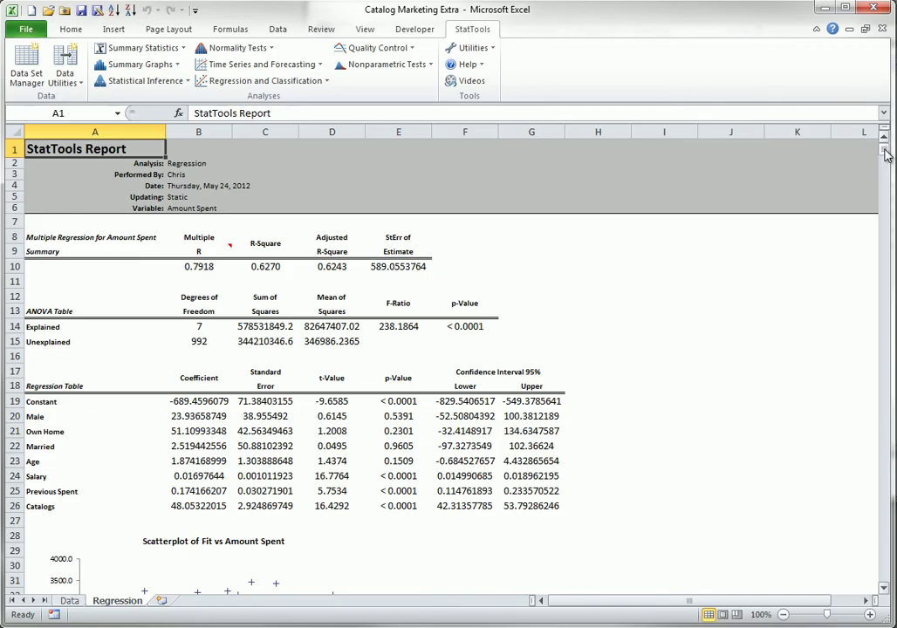
Step: Scroll the Regression sheet past both scatterplots down to the Graph Data table
scroll(334, 254, down, 9)
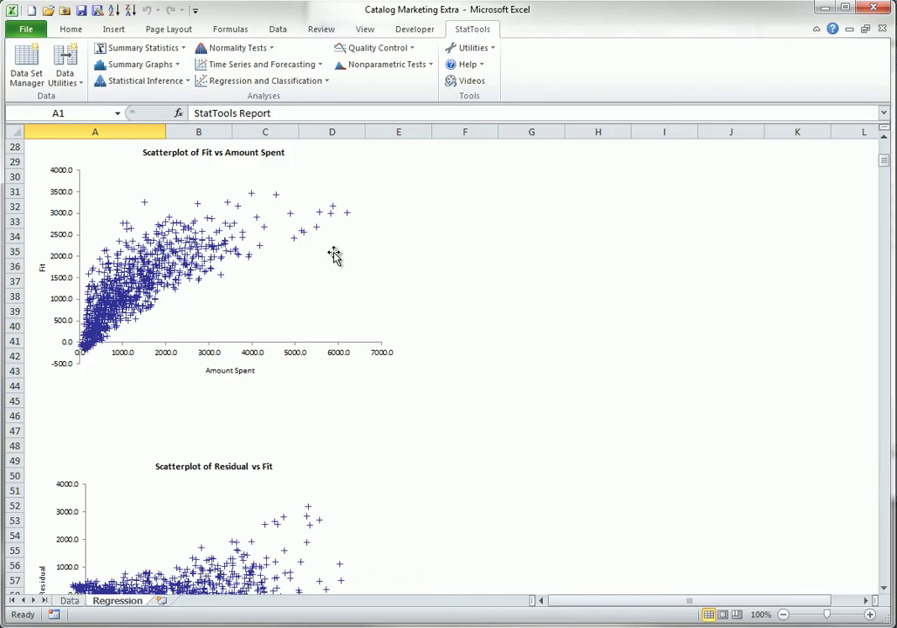
mouse_move(261, 249)
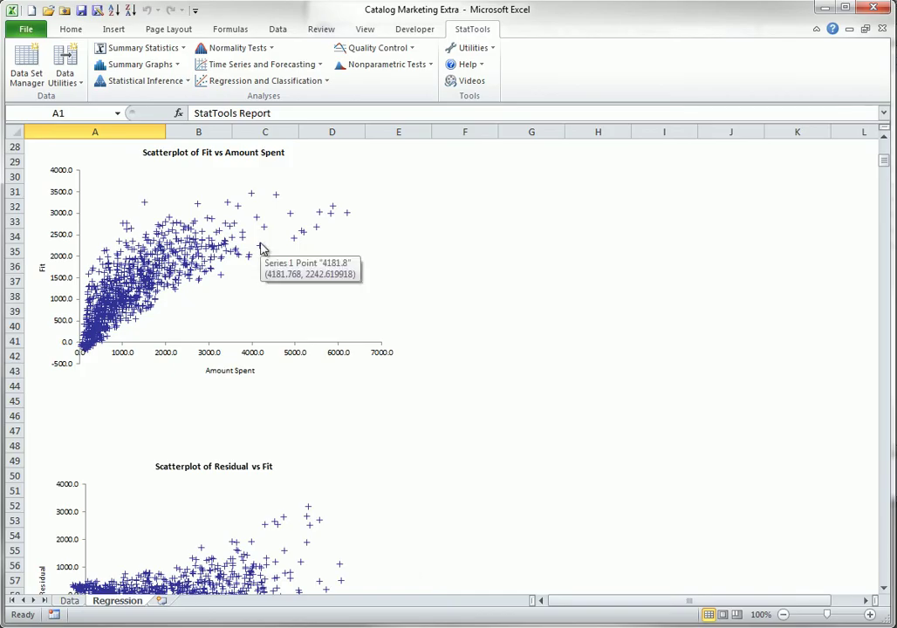
mouse_move(351, 219)
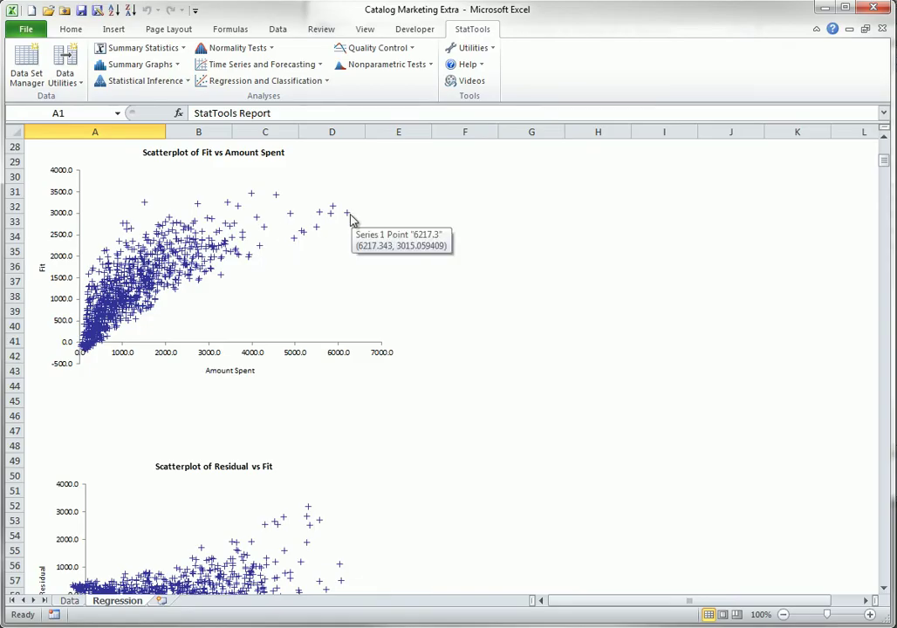
click(883, 589)
drag(884, 588, 883, 589)
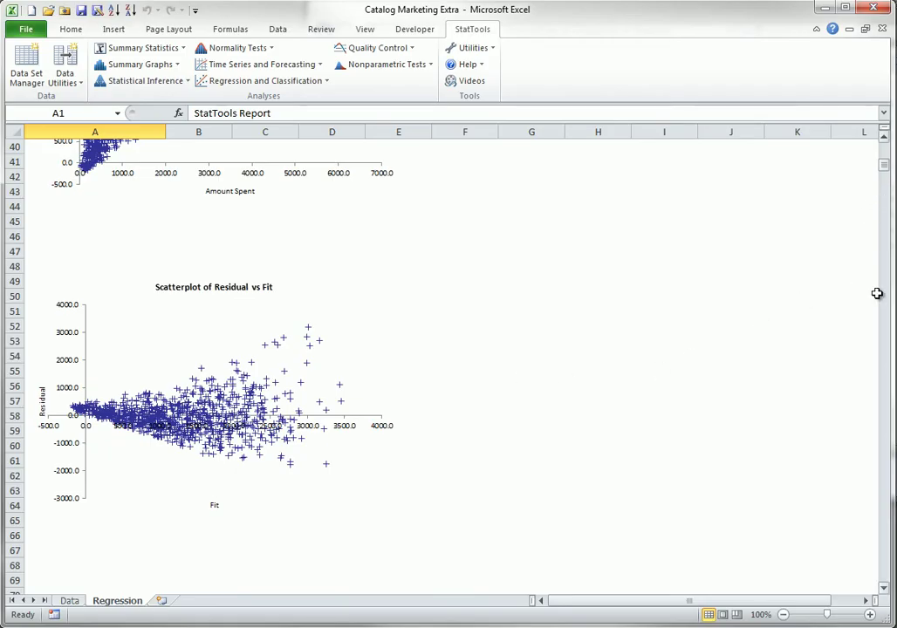
scroll(875, 175, down, 7)
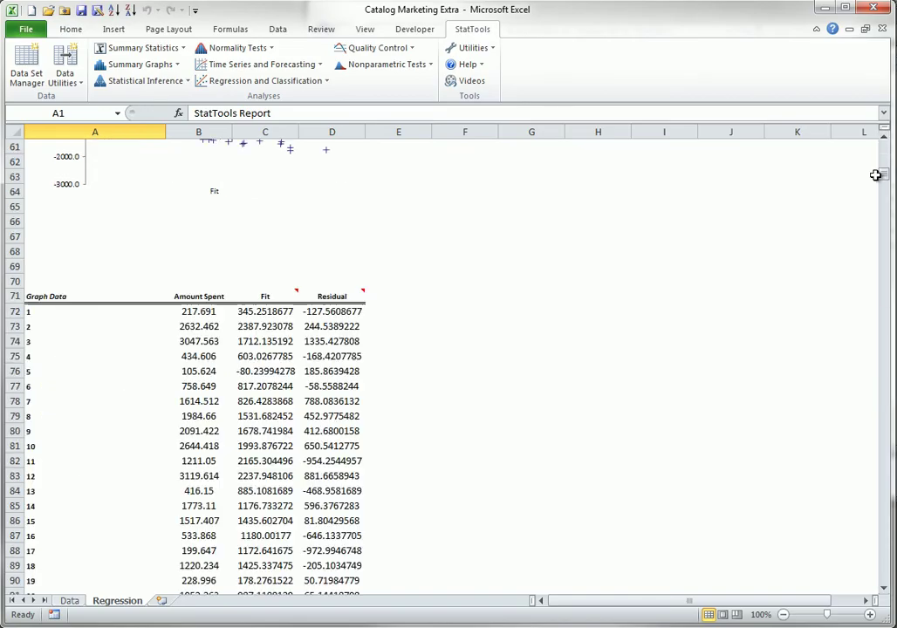
Step: Switch to the Data sheet to see predicted Amount Spent with 95% limits
click(69, 601)
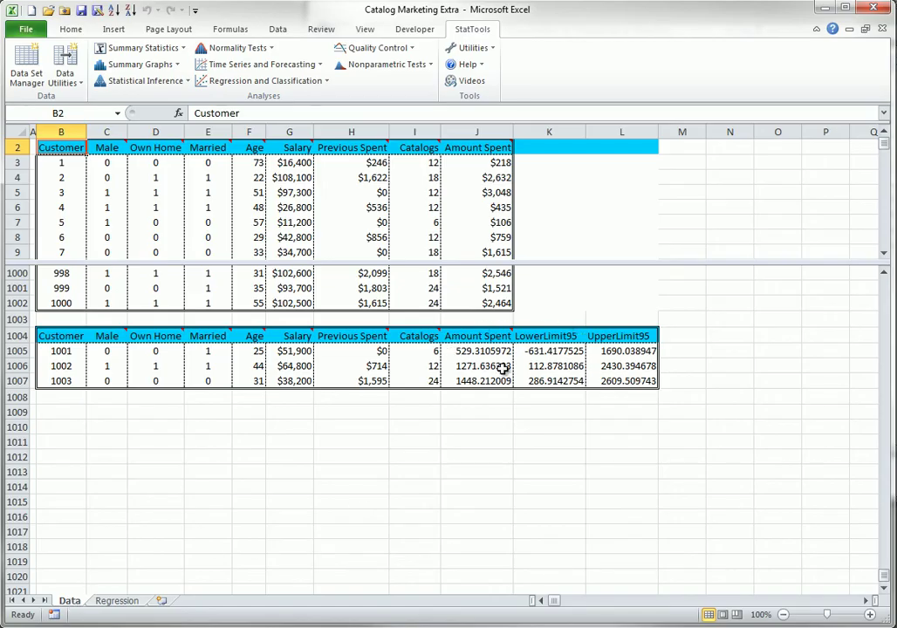
Step: Start a new regression set to Stepwise, including detailed step information
click(324, 82)
click(286, 103)
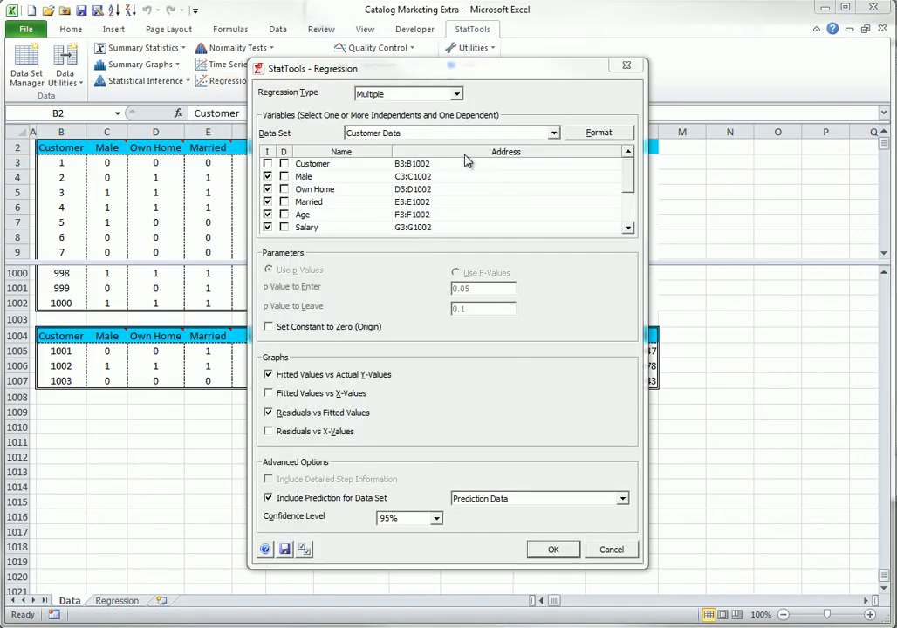
click(455, 94)
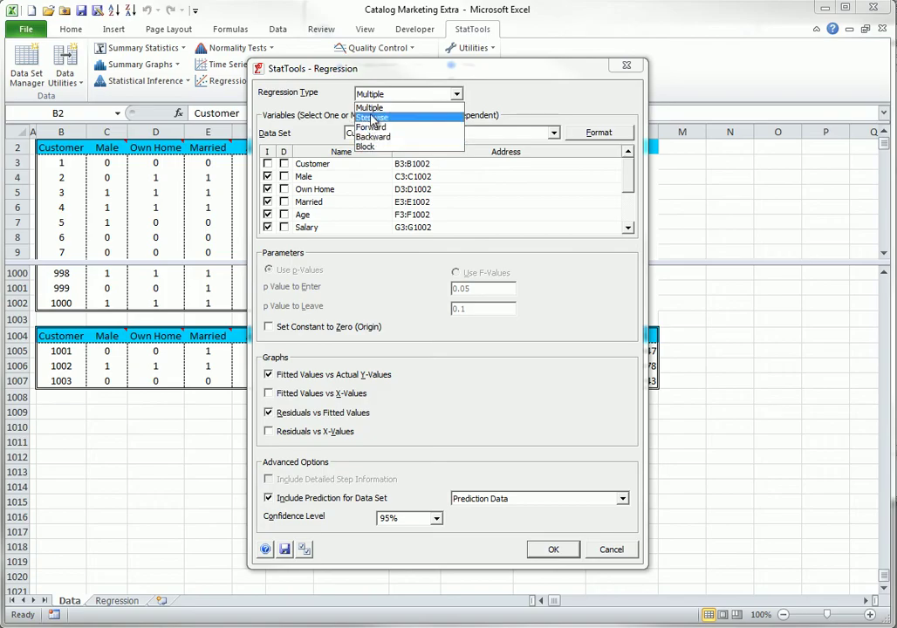
click(370, 117)
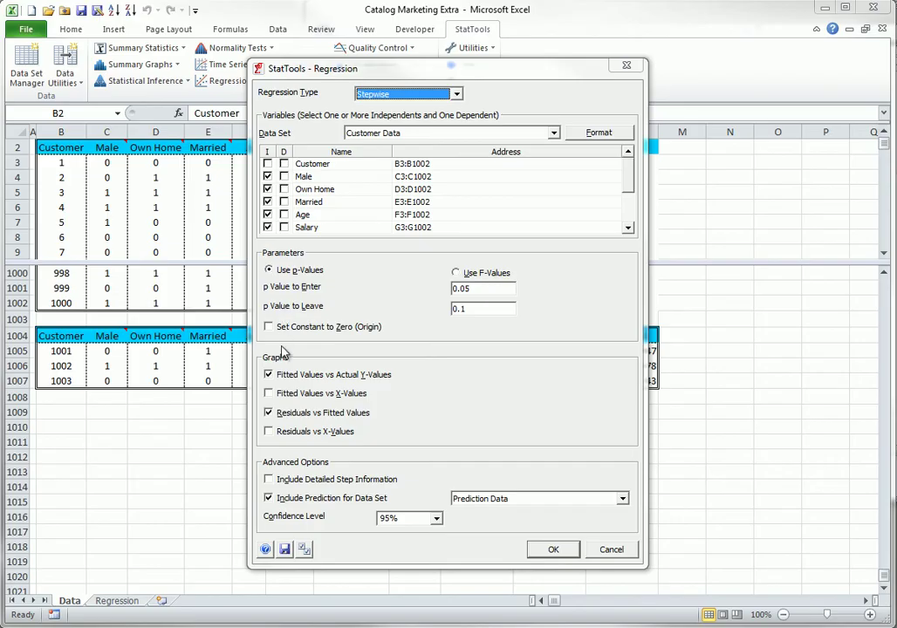
click(269, 480)
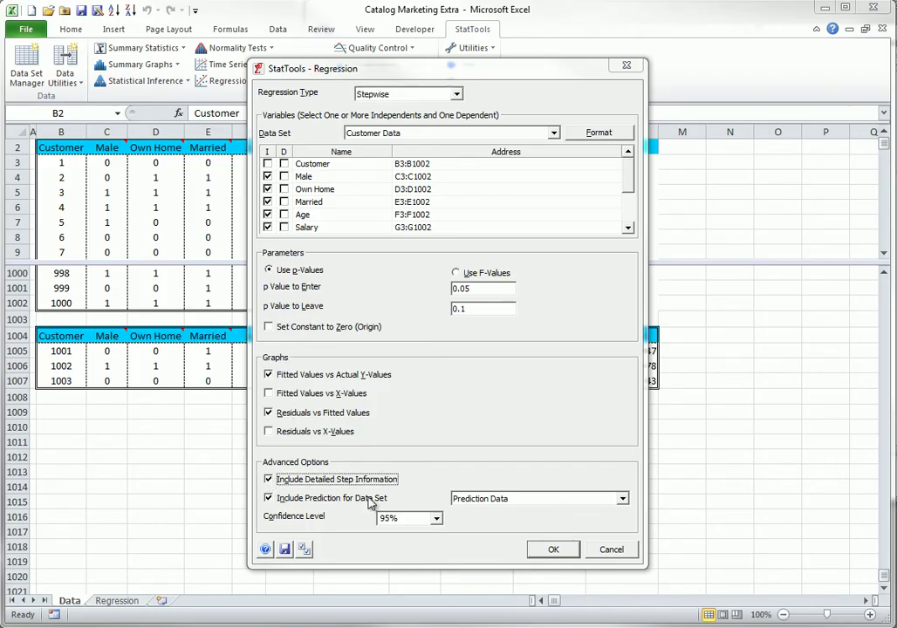
Step: Run the stepwise regression without predictions for a separate data set
click(272, 500)
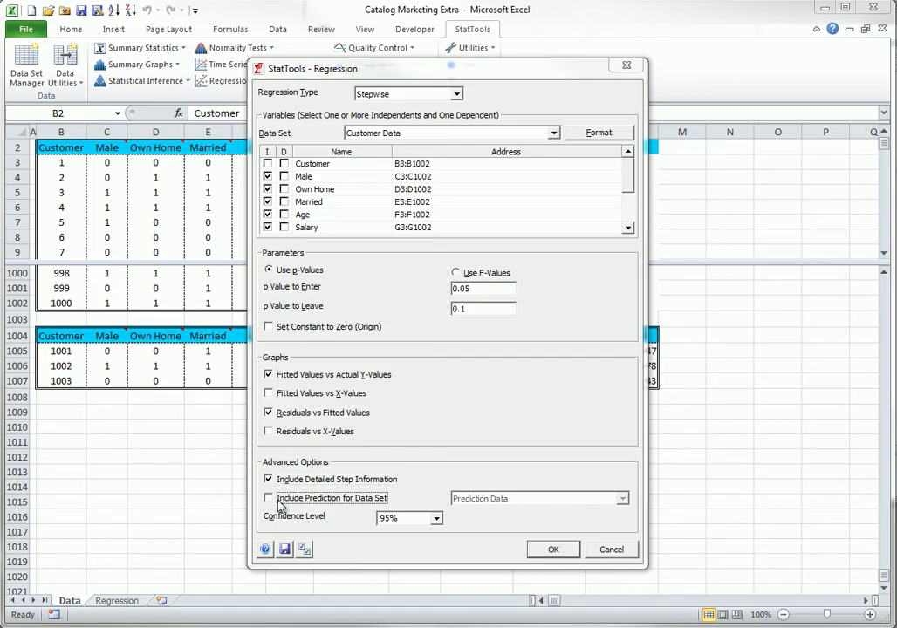
click(551, 551)
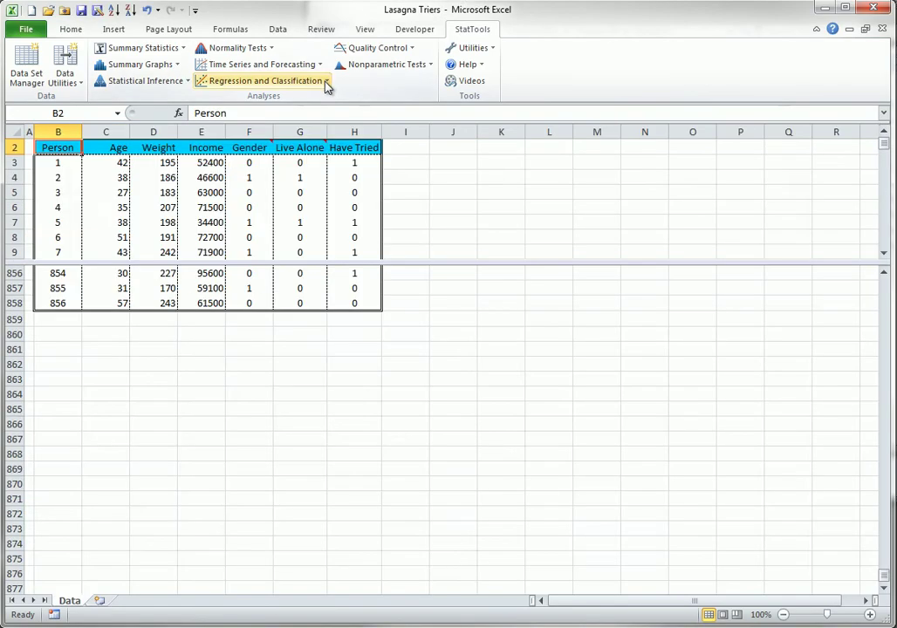
click(321, 84)
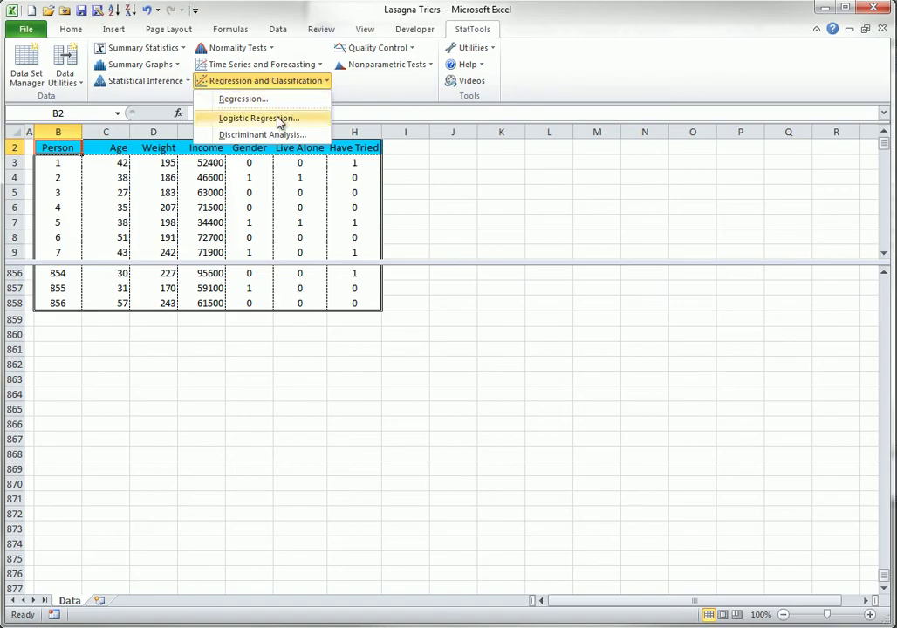
Step: Dismiss the analyses list and select cell J3 on the Lasagna Triers sheet
click(456, 161)
click(455, 161)
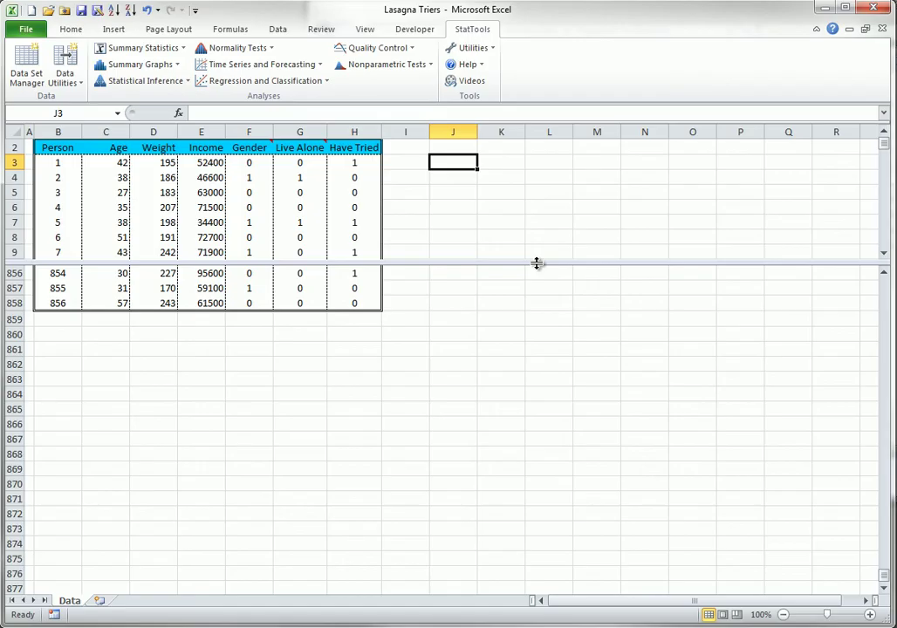
Step: Start a logistic regression using Age, Weight, Income, Gender and Live Alone as independents
click(324, 82)
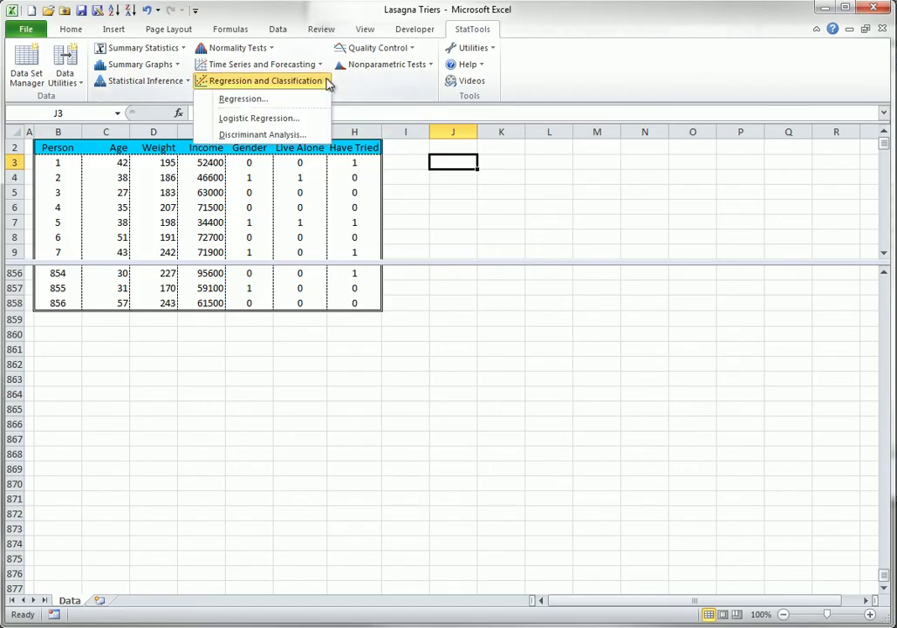
click(280, 120)
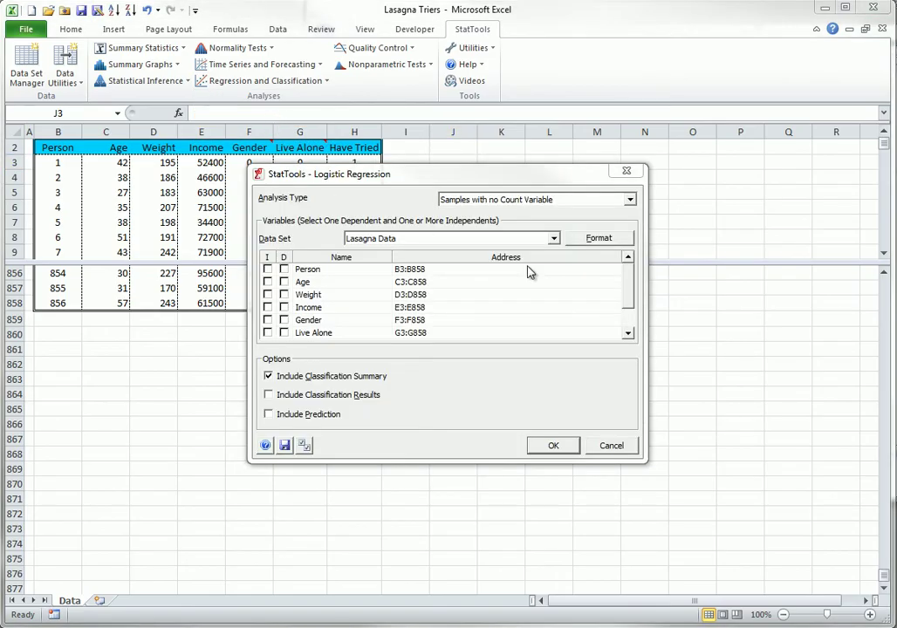
click(268, 282)
click(268, 295)
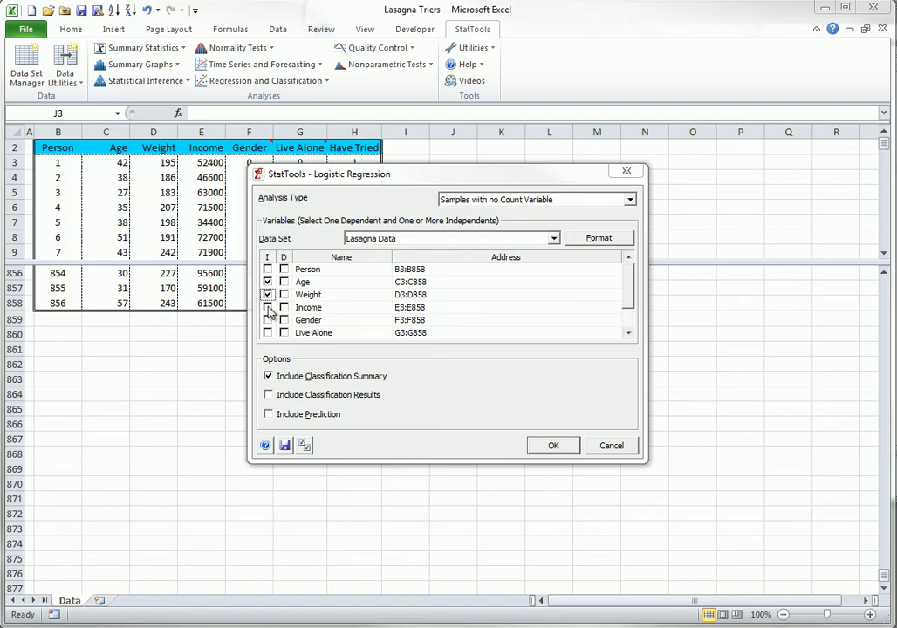
click(268, 307)
click(267, 321)
click(268, 332)
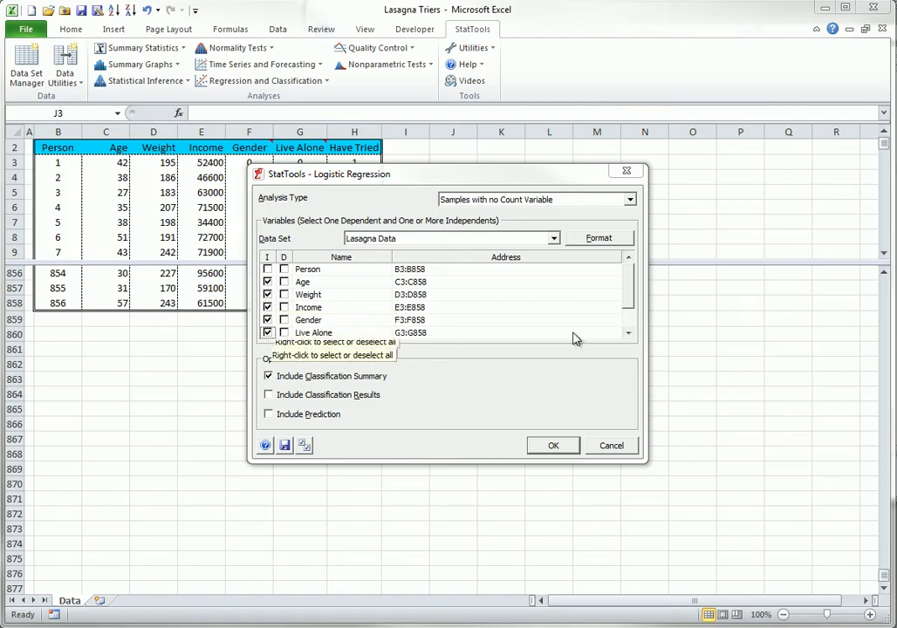
Step: Make Have Tried dependent, include classification results, and keep the no-count-variable analysis type
click(628, 333)
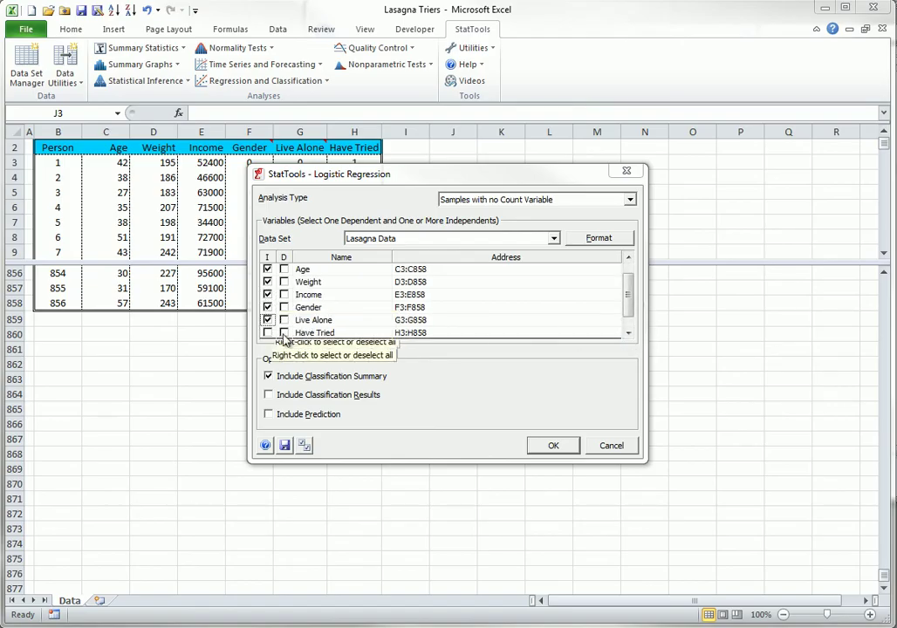
click(283, 332)
click(267, 395)
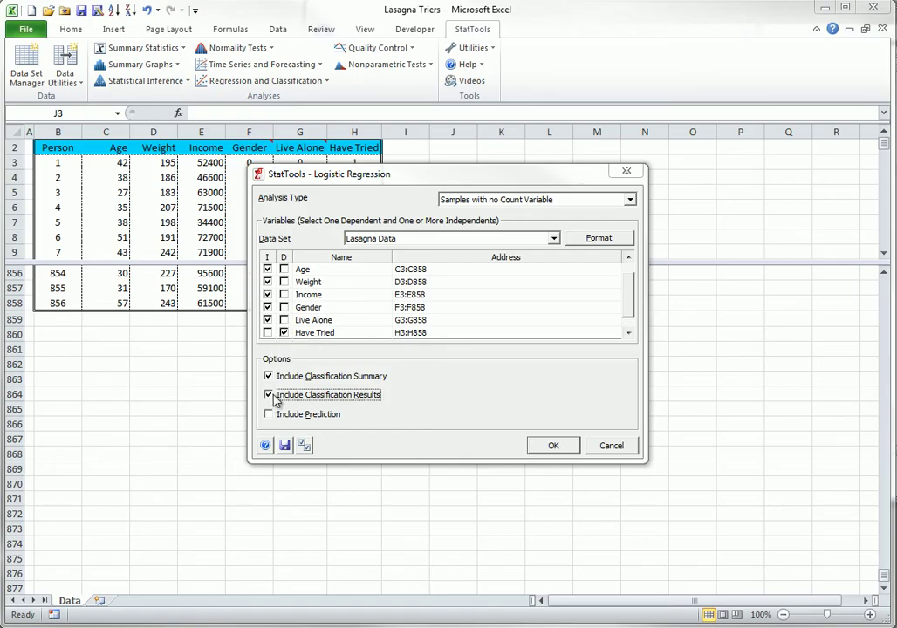
click(630, 200)
click(633, 202)
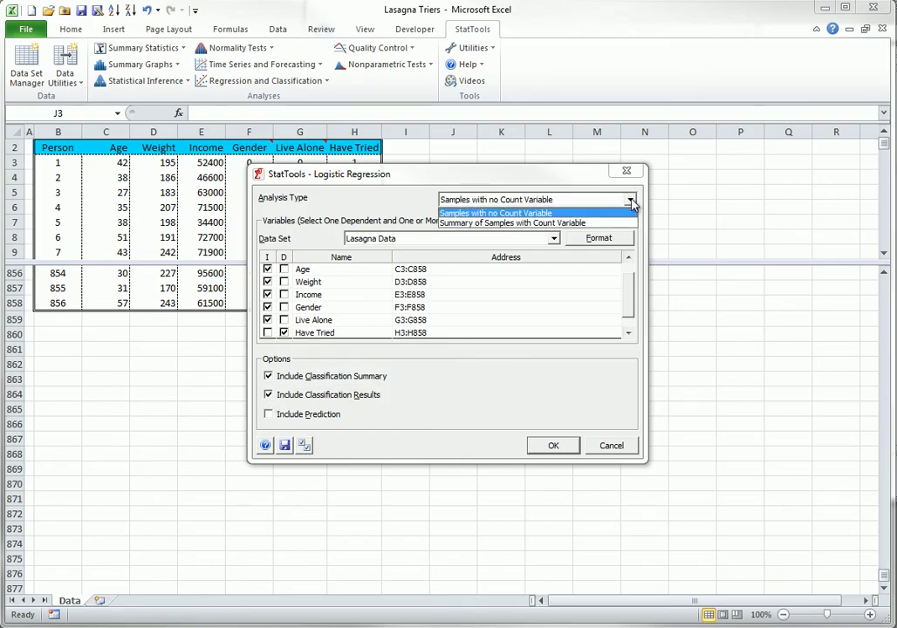
click(575, 213)
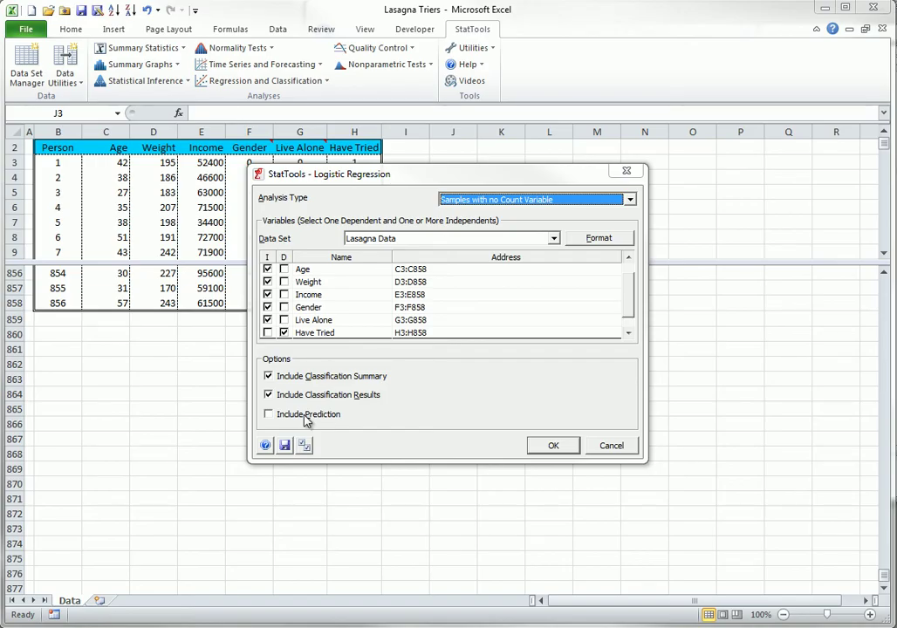
Step: Run the logistic regression and review the report, including Live Alone's Exp(Coef)
click(553, 445)
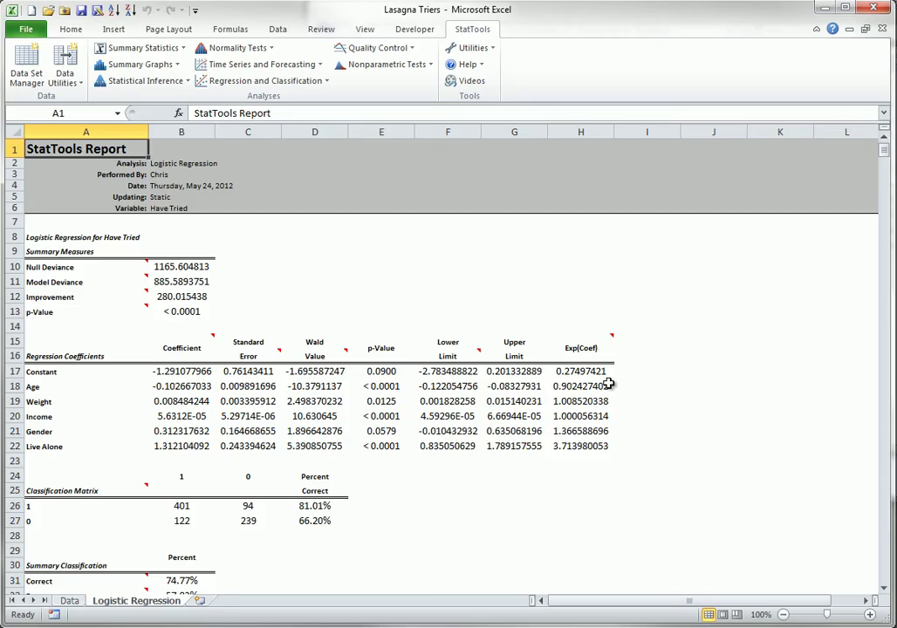
click(600, 446)
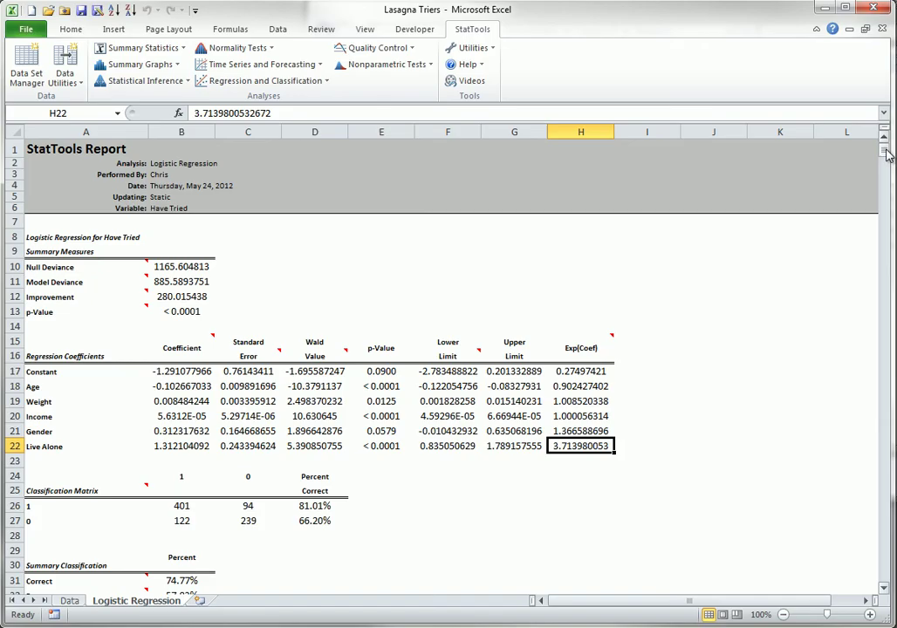
drag(883, 148, 883, 161)
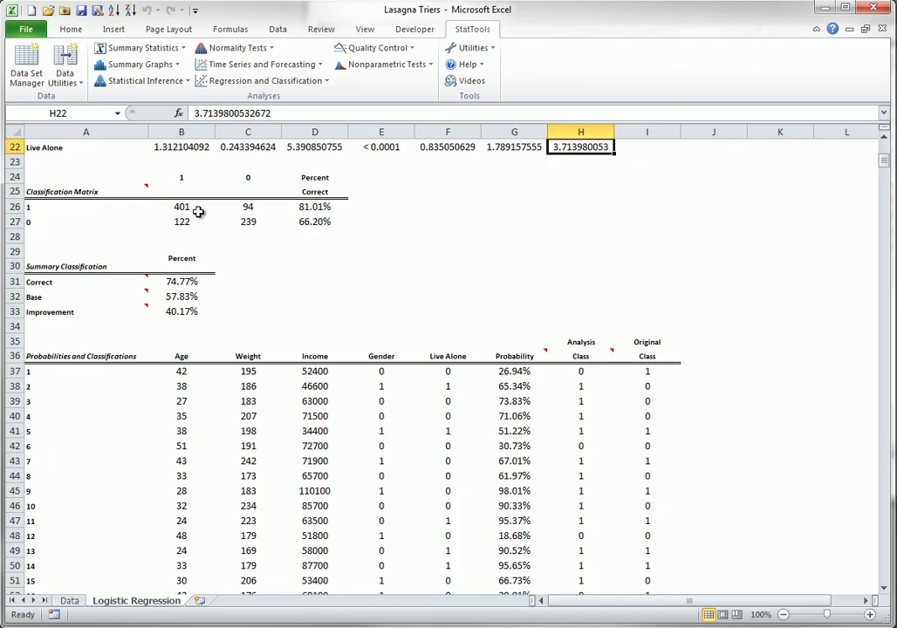
Step: Return to the Lasagna Triers Data sheet, dismissing the Regression and Classification list unused
click(70, 600)
click(319, 82)
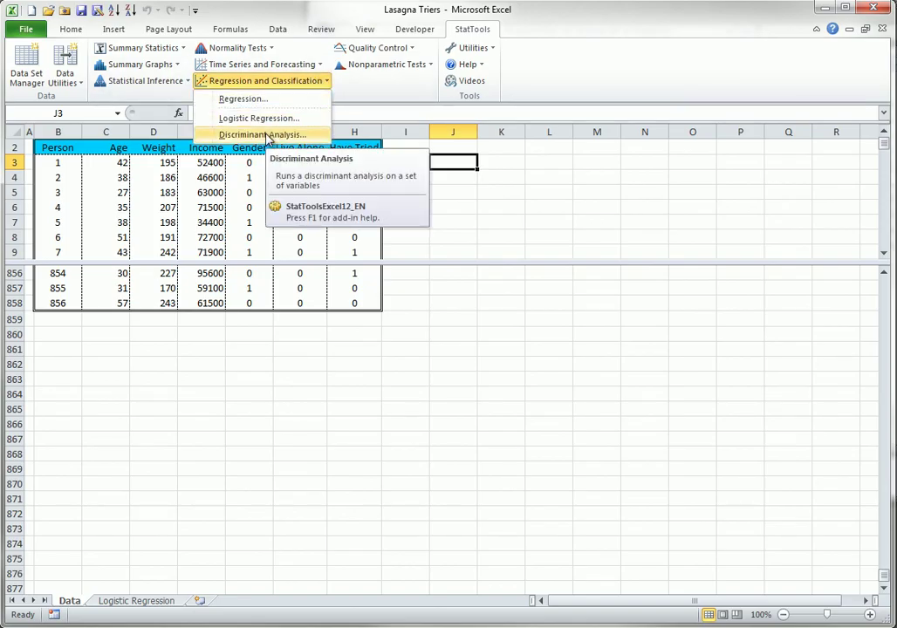
click(466, 167)
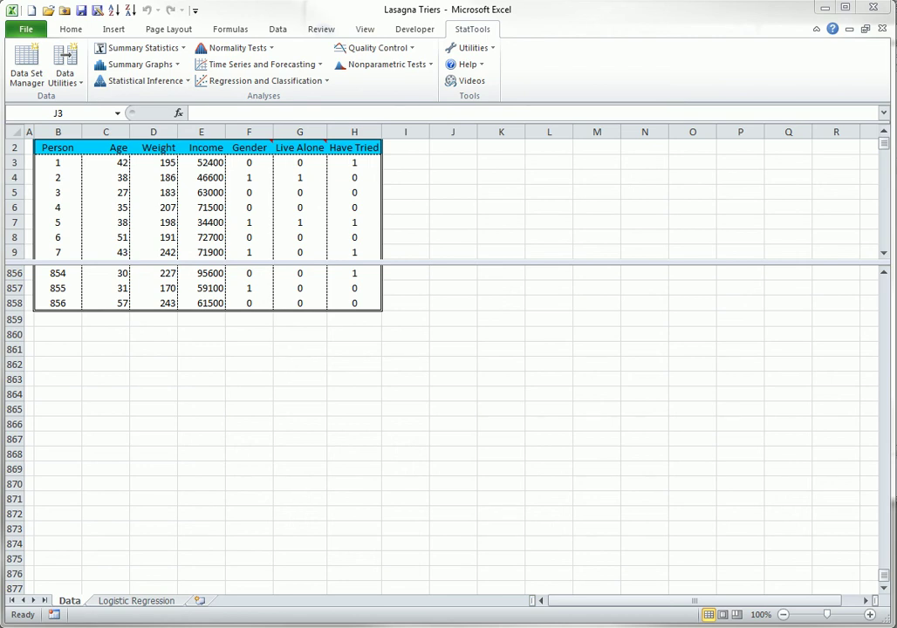
Step: Start a discriminant analysis with Age, Weight, Income, Gender and Live Alone as independent variables
click(326, 81)
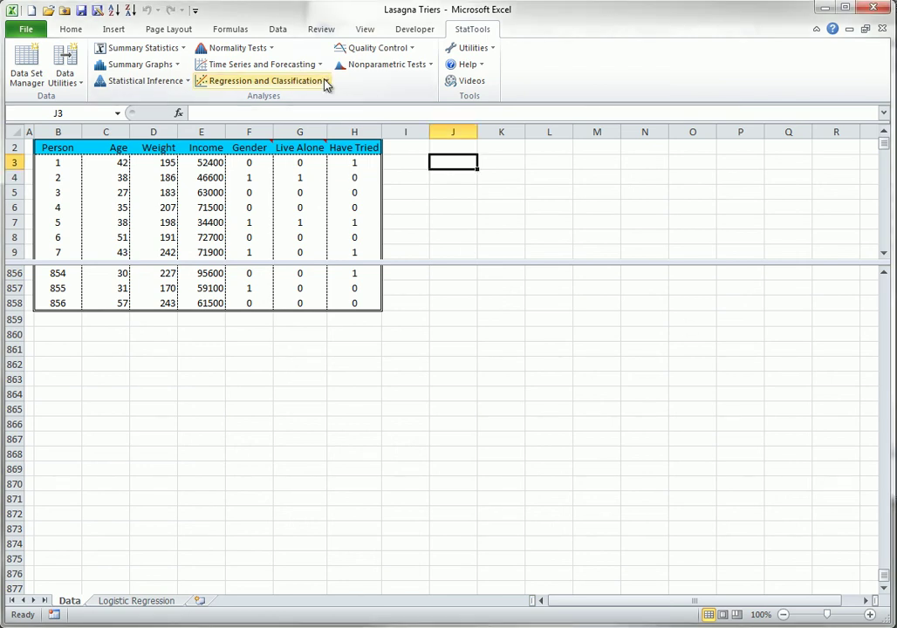
click(260, 134)
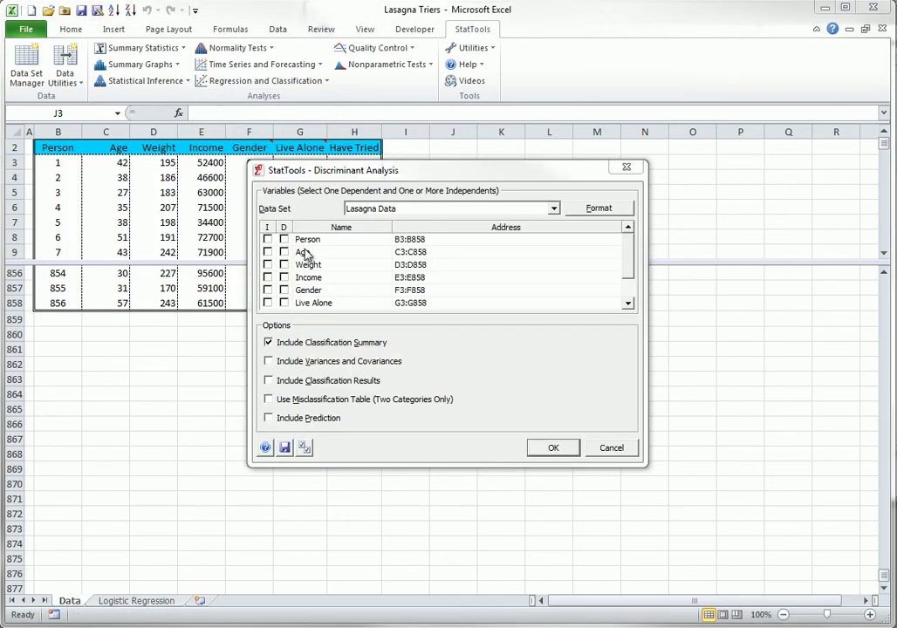
click(268, 251)
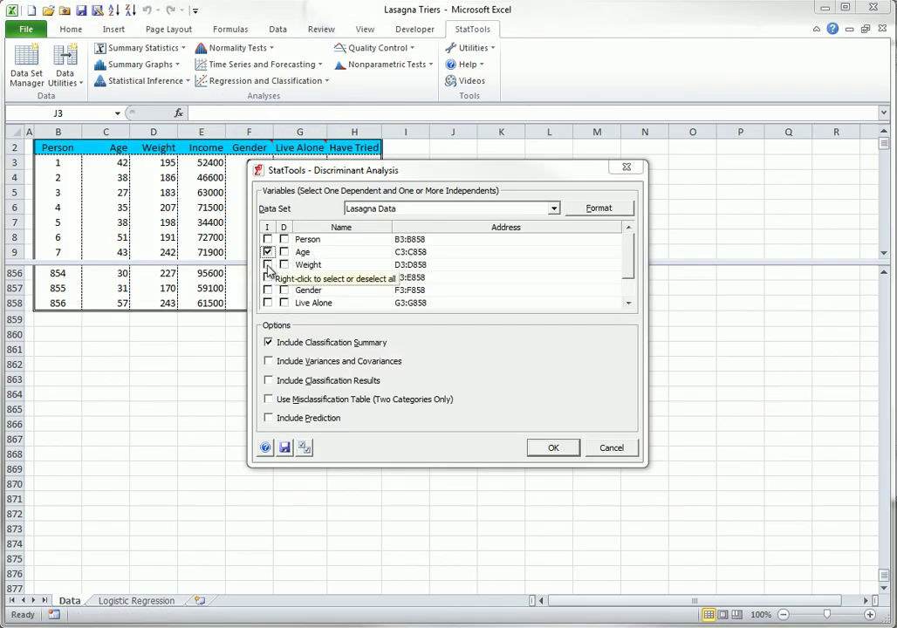
click(268, 264)
click(267, 278)
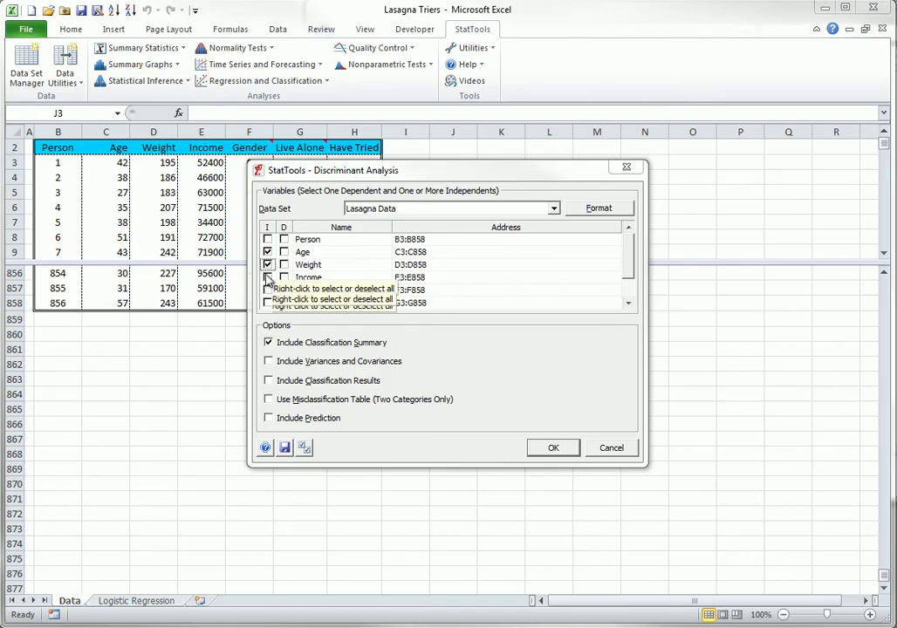
click(267, 289)
click(267, 303)
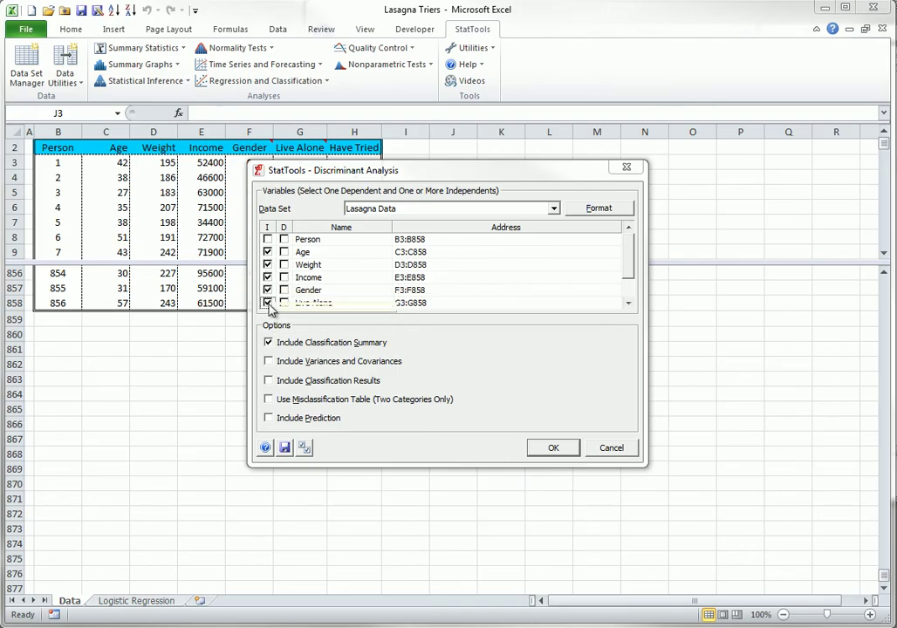
Step: Make Have Tried the dependent variable, include classification results and misclassification table, and confirm
scroll(631, 261, down, 1)
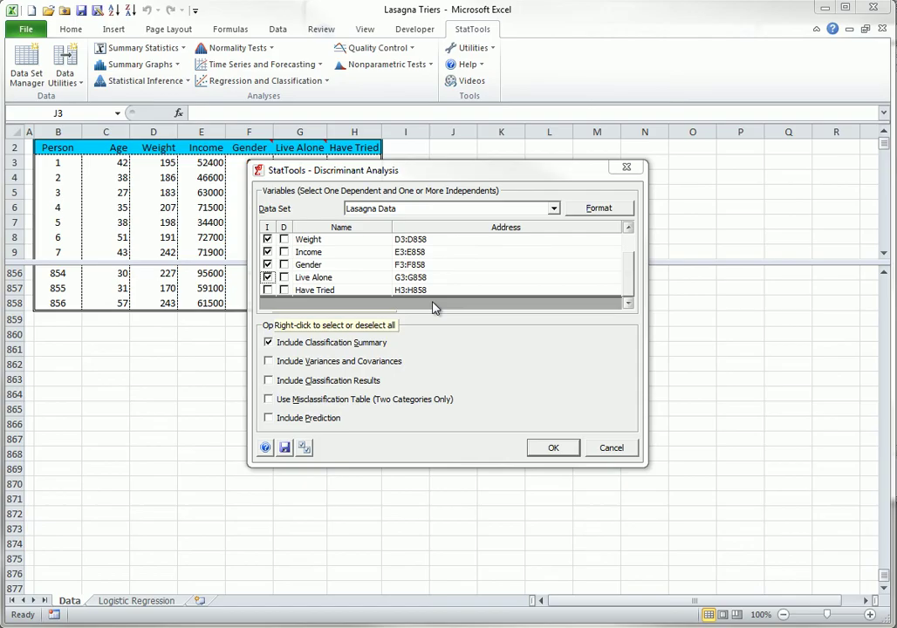
click(285, 291)
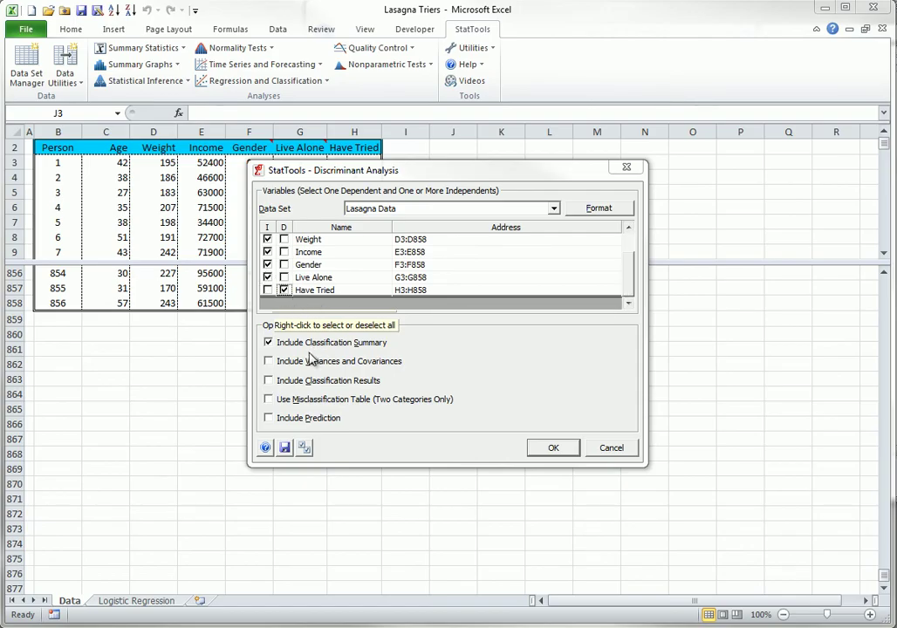
click(272, 384)
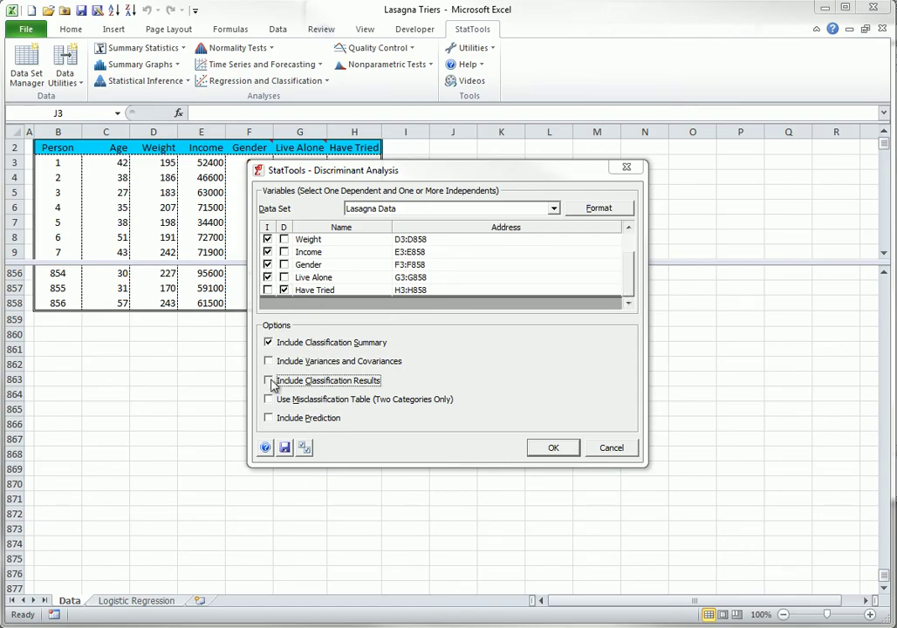
click(272, 384)
click(268, 400)
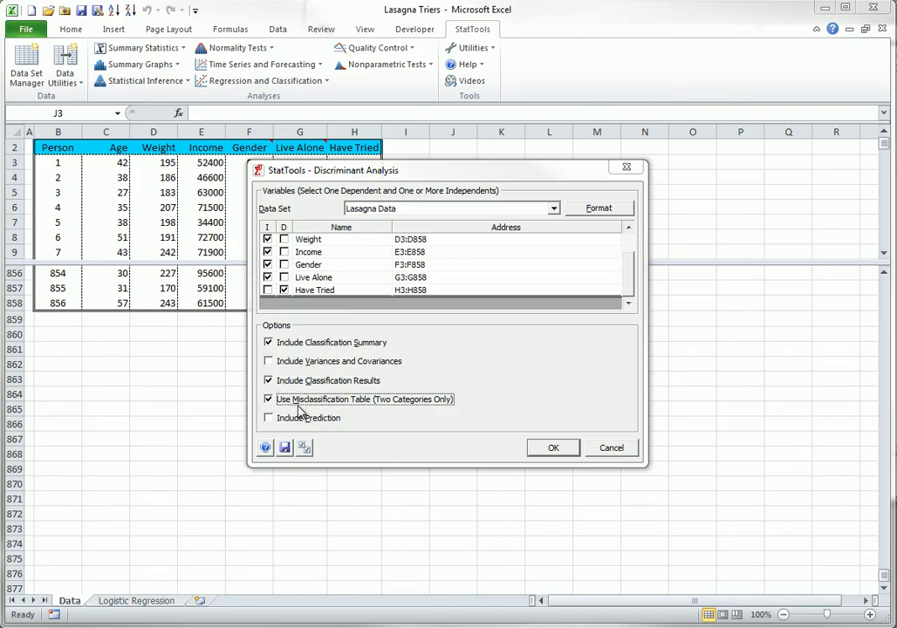
click(555, 448)
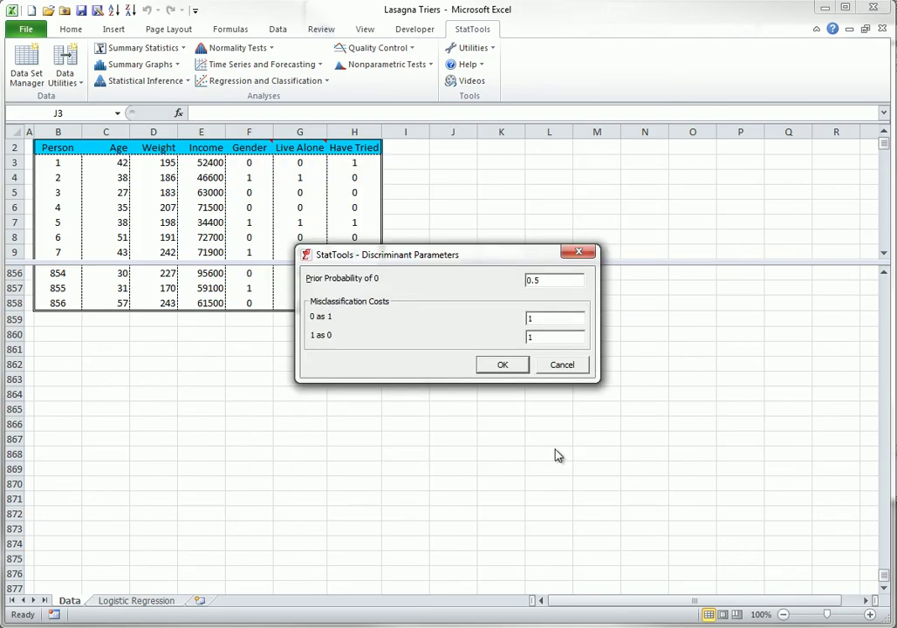
Step: Set the cost of misclassifying 1 as 0 to 2 and run the discriminant analysis
click(548, 340)
double_click(543, 340)
text(2)
click(503, 365)
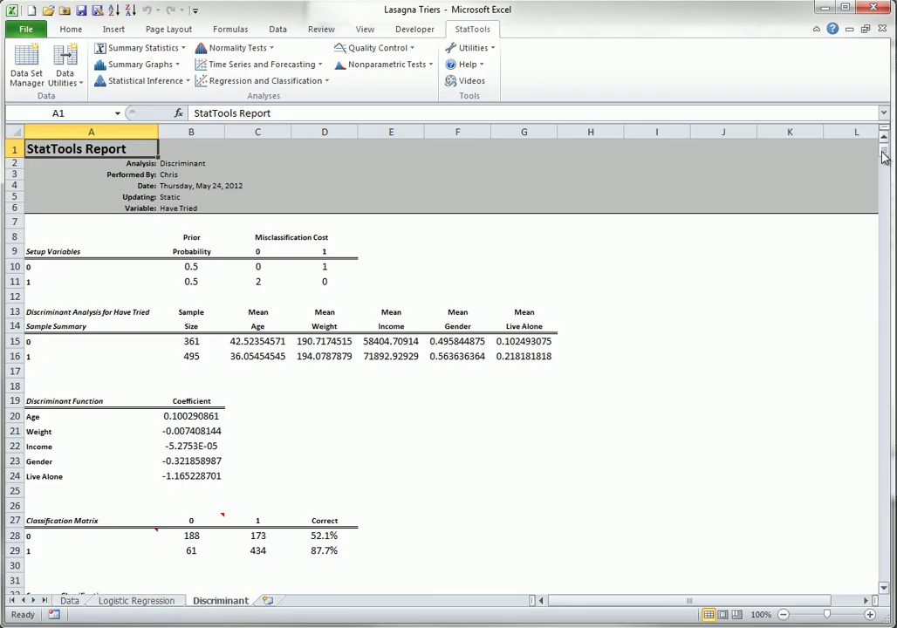
Step: Scroll the Discriminant sheet down to the summary classification and statistical distance table
drag(884, 157, 883, 167)
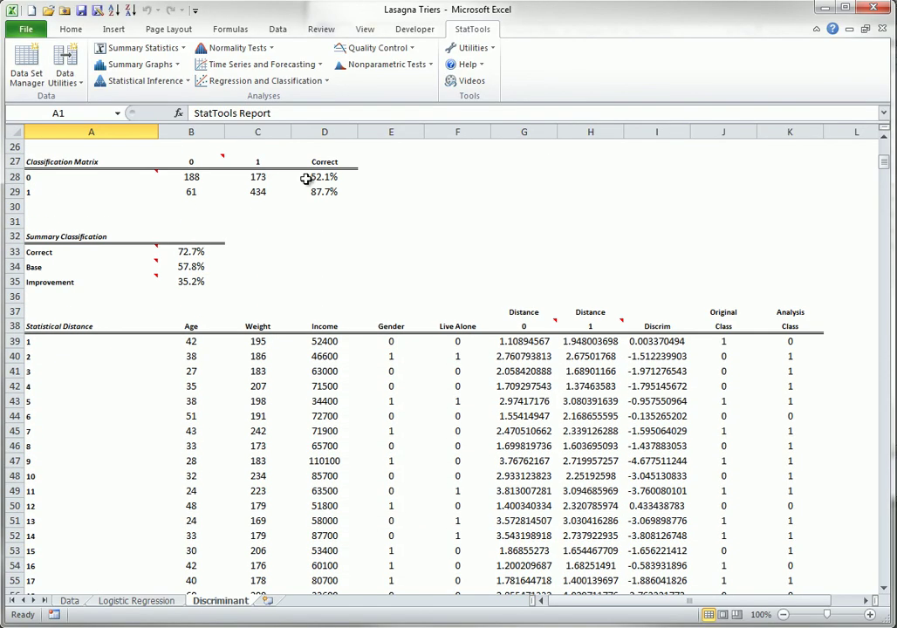